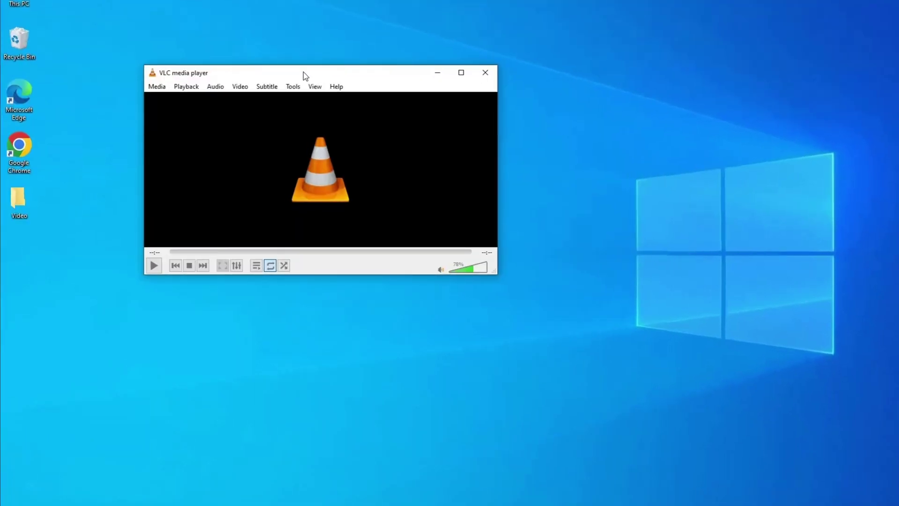
# Add video 1.mp4 and video 2.mp4 from the desktop's Video folder as multiple media files to open.
pyautogui.click(156, 86)
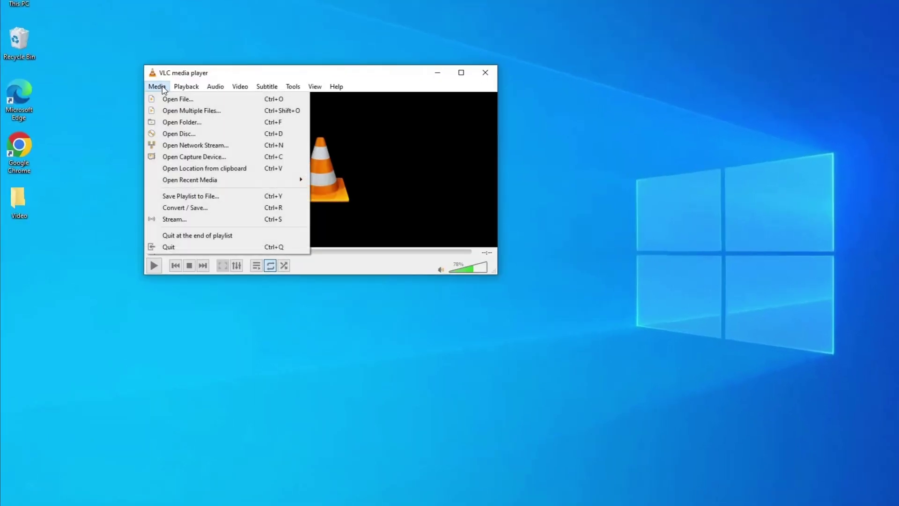
pyautogui.click(200, 111)
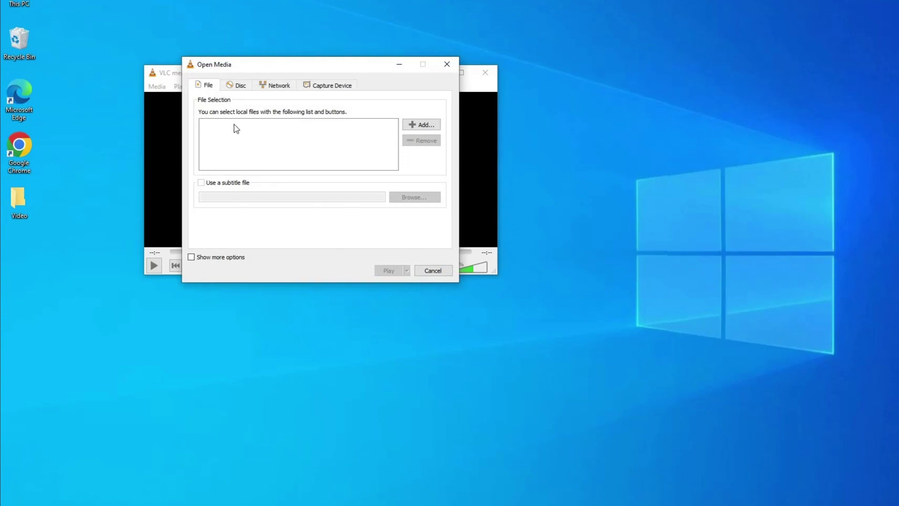
pyautogui.click(438, 125)
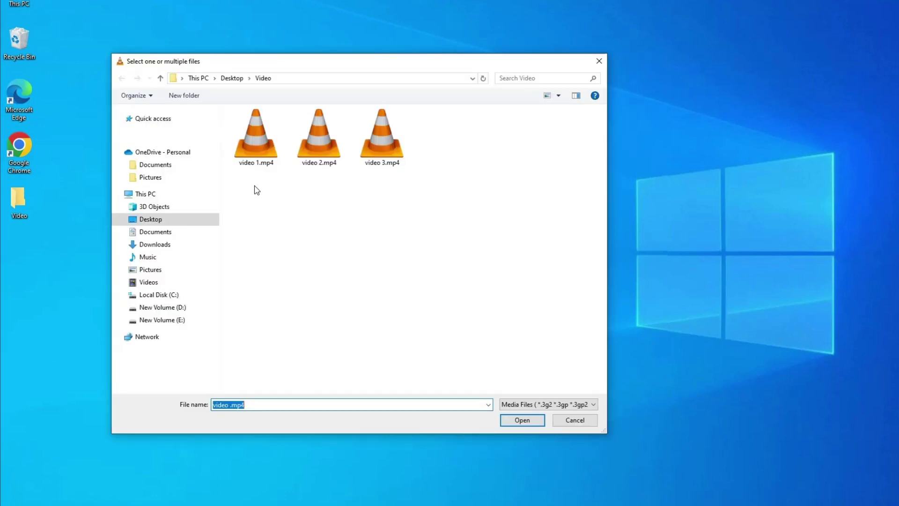
pyautogui.moveTo(250, 182); pyautogui.dragTo(326, 137)
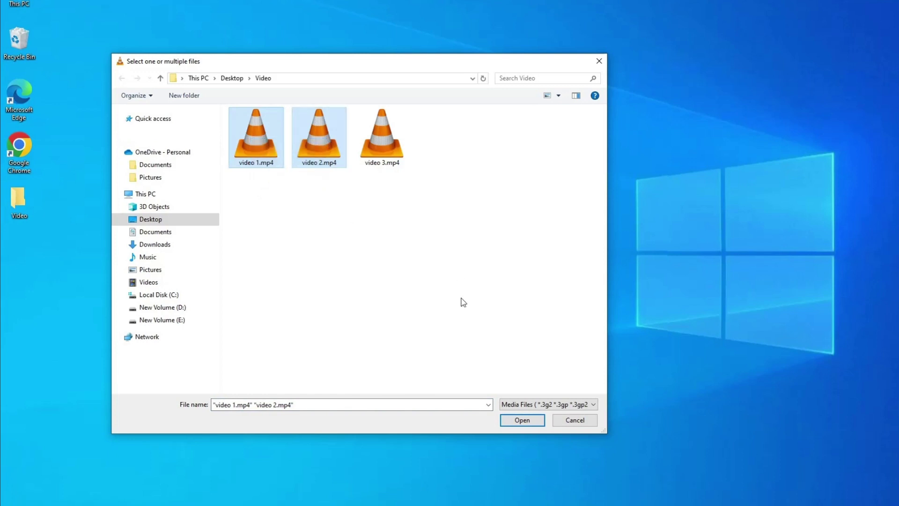
pyautogui.click(522, 420)
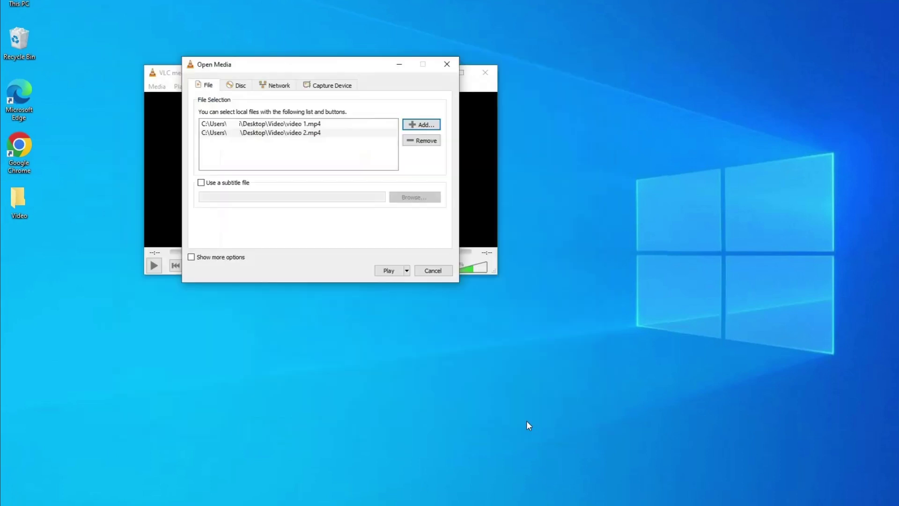
# Start converting the two added videos with '-converted' appended to the output filenames.
pyautogui.click(406, 270)
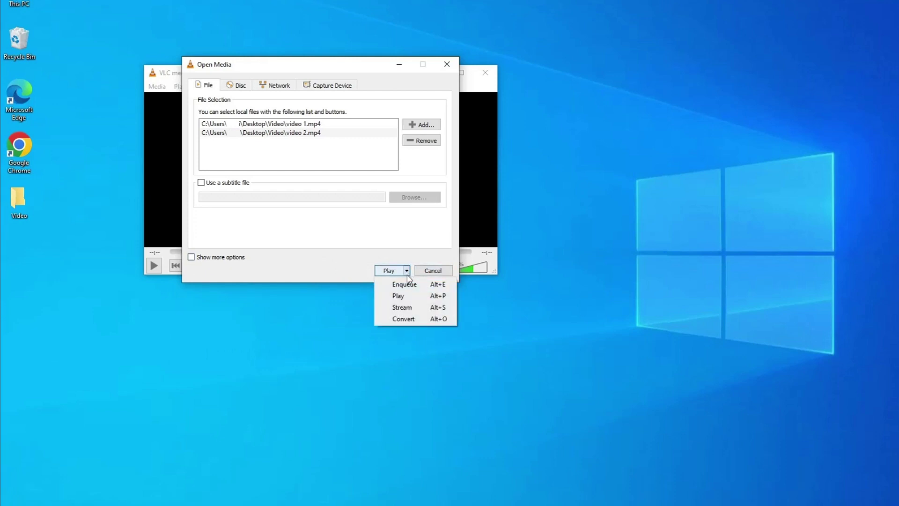
pyautogui.click(408, 318)
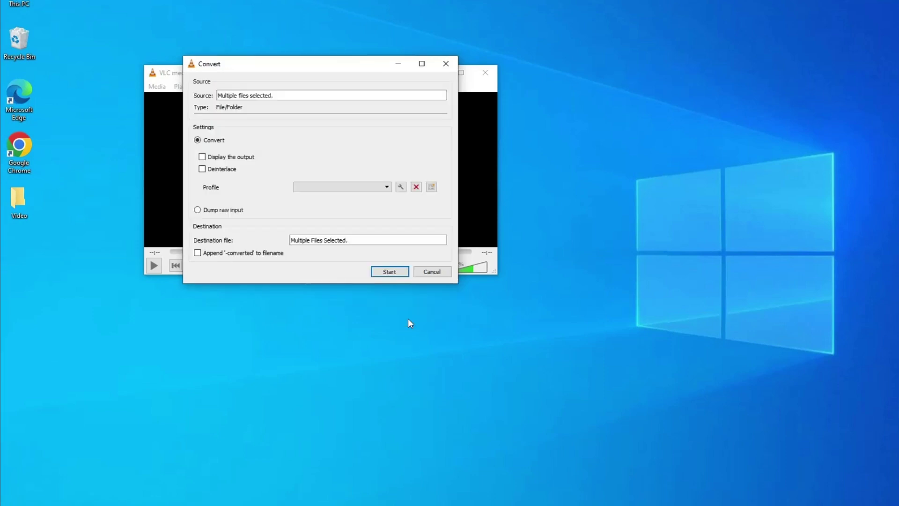
pyautogui.click(285, 253)
pyautogui.click(398, 272)
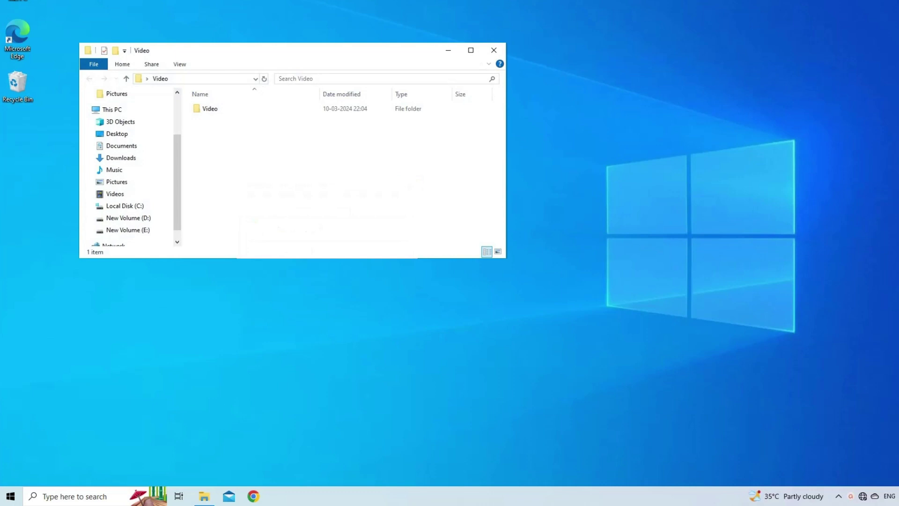
# Switch to File Explorer and open the Video subfolder that holds the clips.
pyautogui.doubleClick(217, 111)
pyautogui.click(218, 111)
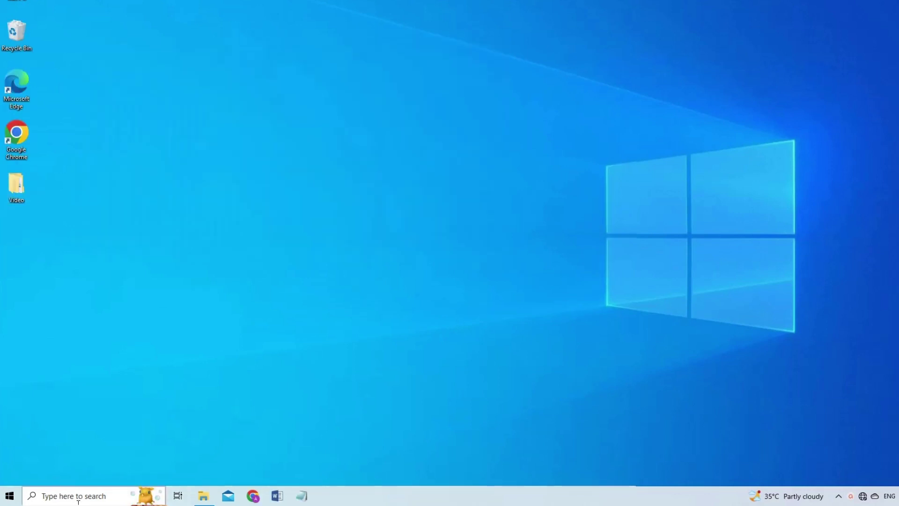
# Search Windows for vlc, go to the VLC media player shortcut's file location and open the shortcut's properties.
pyautogui.write('vlc')
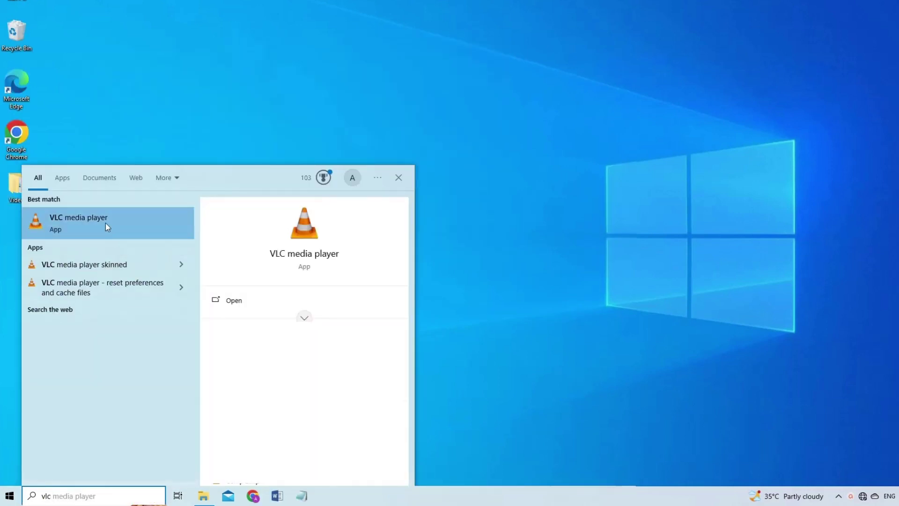
pyautogui.rightClick(130, 221)
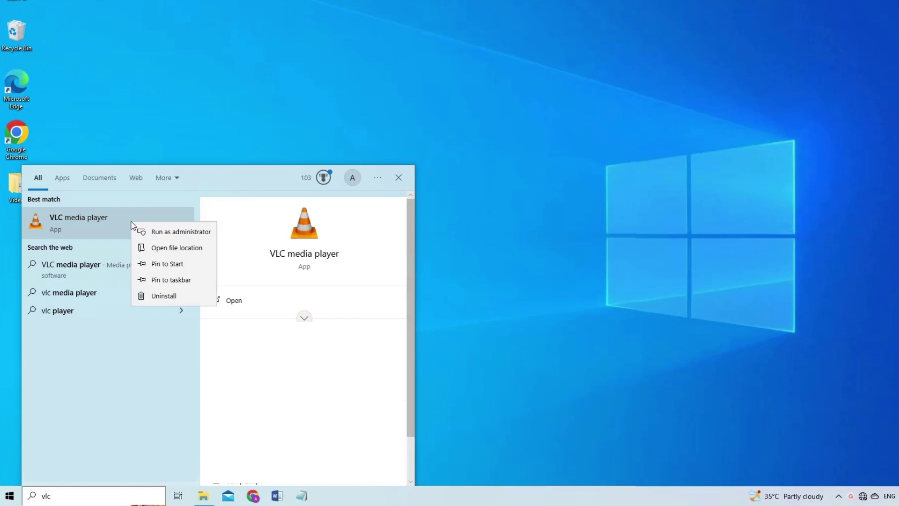
pyautogui.click(165, 248)
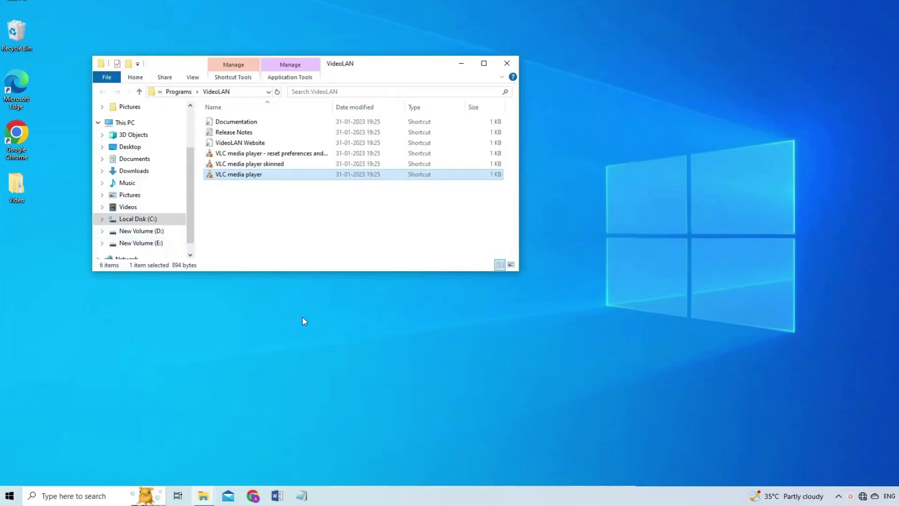
pyautogui.click(302, 311)
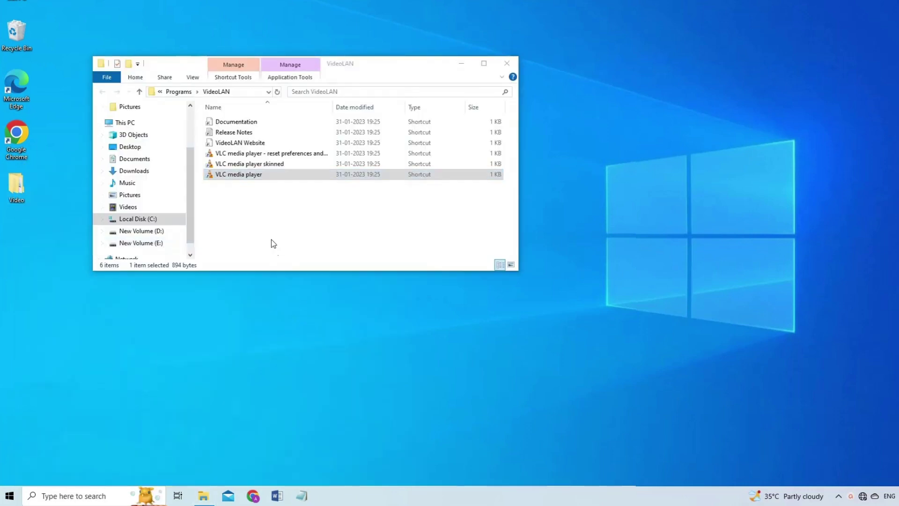
pyautogui.rightClick(233, 176)
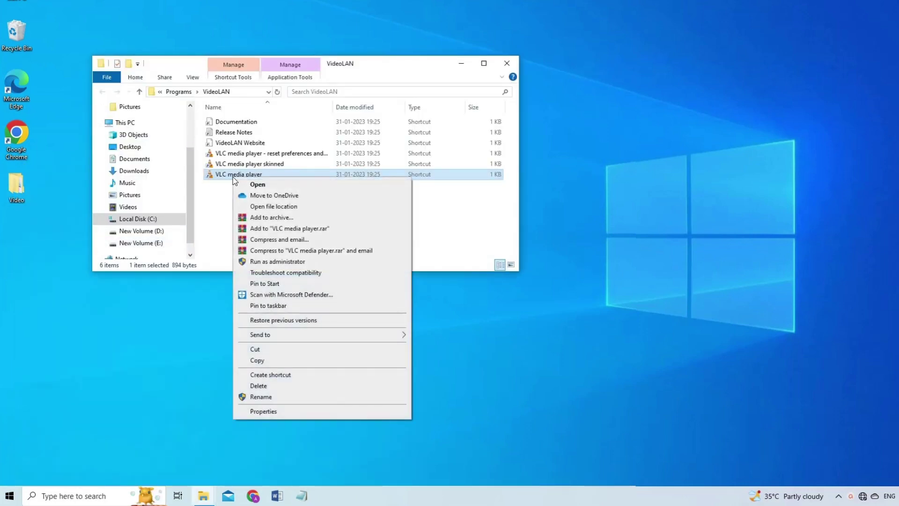
pyautogui.click(271, 411)
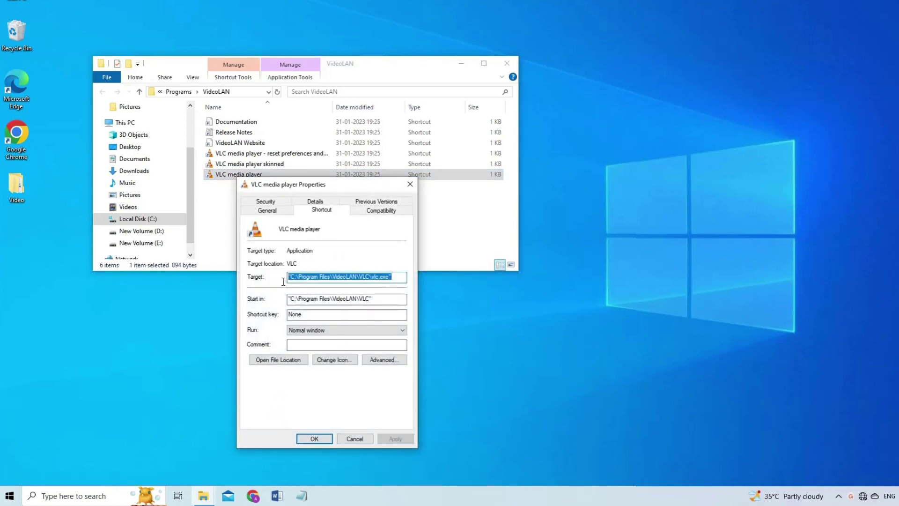
# Copy the shortcut's target path and paste it in Notepad as the program path at the start of the merge command.
pyautogui.rightClick(311, 277)
pyautogui.click(343, 307)
pyautogui.click(301, 495)
pyautogui.moveTo(95, 195); pyautogui.dragTo(149, 196)
pyautogui.hotkey('ctrl', 'v')
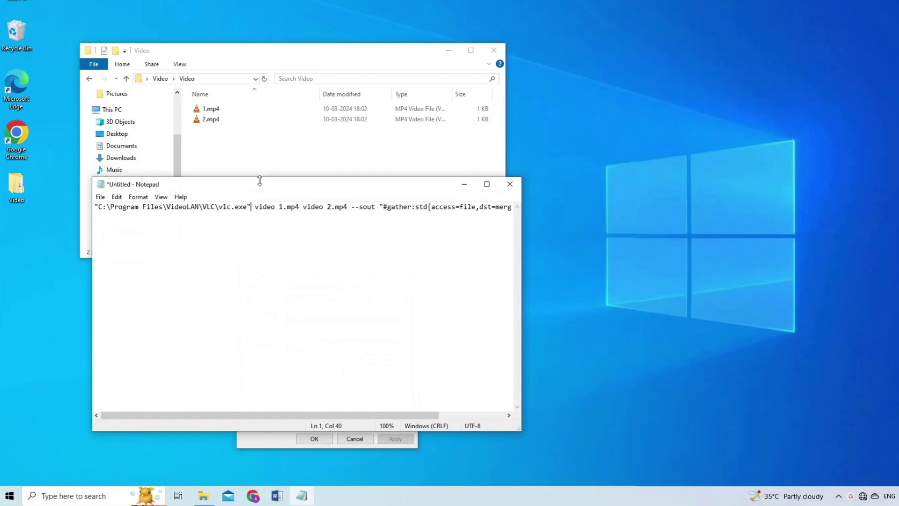
# Shorten the two input filenames in the merge command to 1.mp4 and 2.mp4, keeping merged.mp4 as the output name.
pyautogui.moveTo(262, 179); pyautogui.dragTo(256, 211)
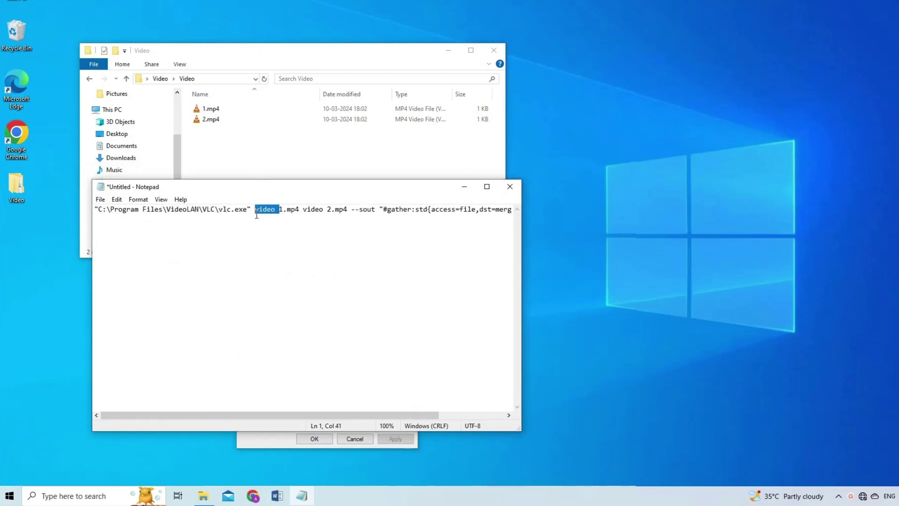
pyautogui.press('BackSpace')
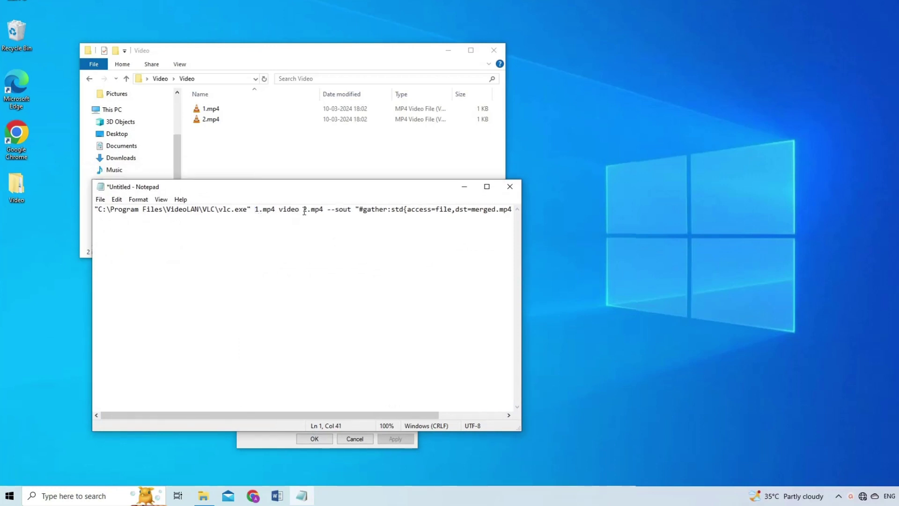
pyautogui.moveTo(306, 209); pyautogui.dragTo(279, 216)
pyautogui.press('BackSpace')
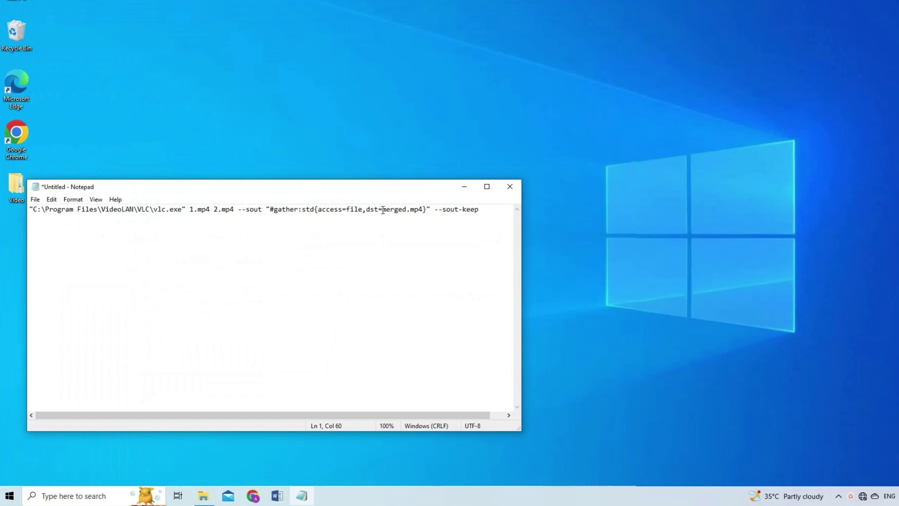
pyautogui.moveTo(381, 210); pyautogui.dragTo(406, 209)
pyautogui.click(402, 213)
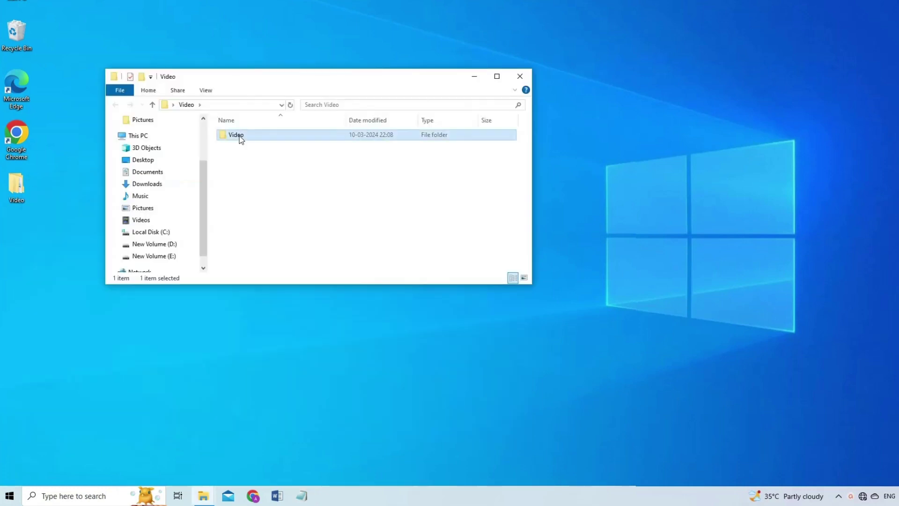
# Open the inner Video folder in File Explorer and launch Command Prompt (cmd) from that location.
pyautogui.doubleClick(240, 137)
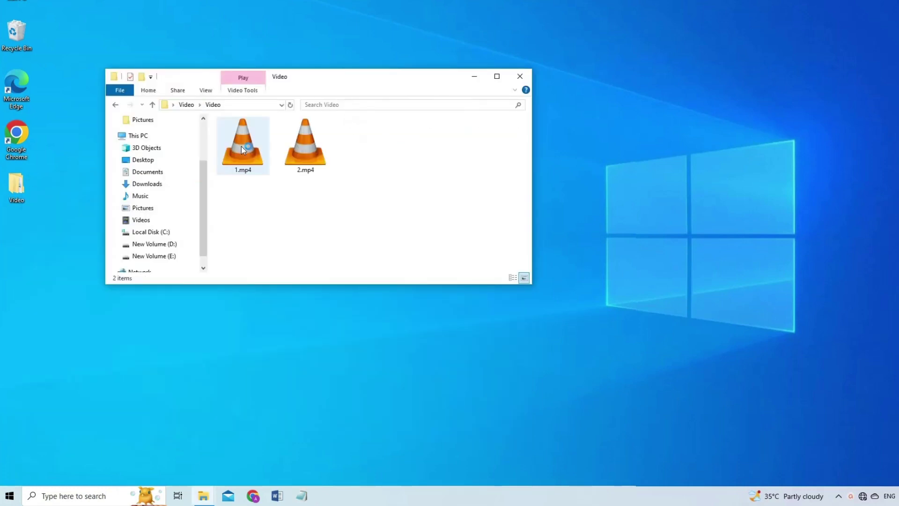
pyautogui.click(191, 96)
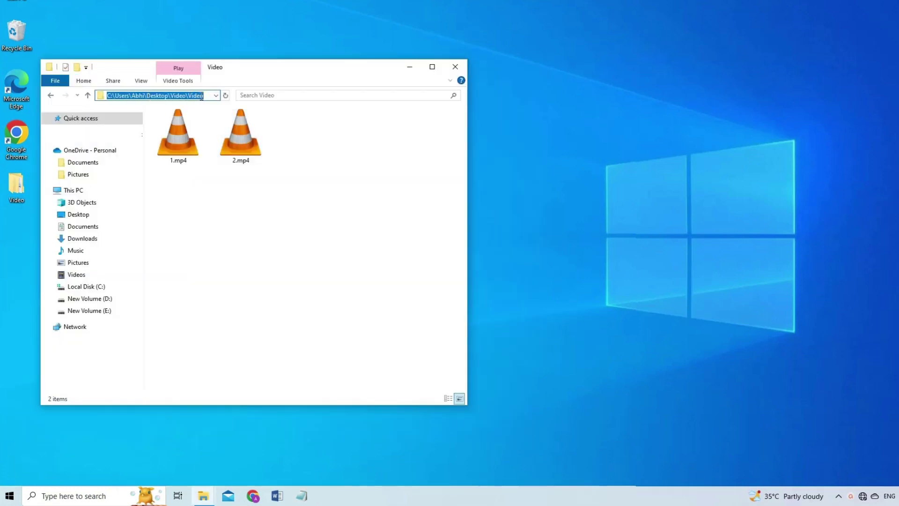
pyautogui.write('cmd')
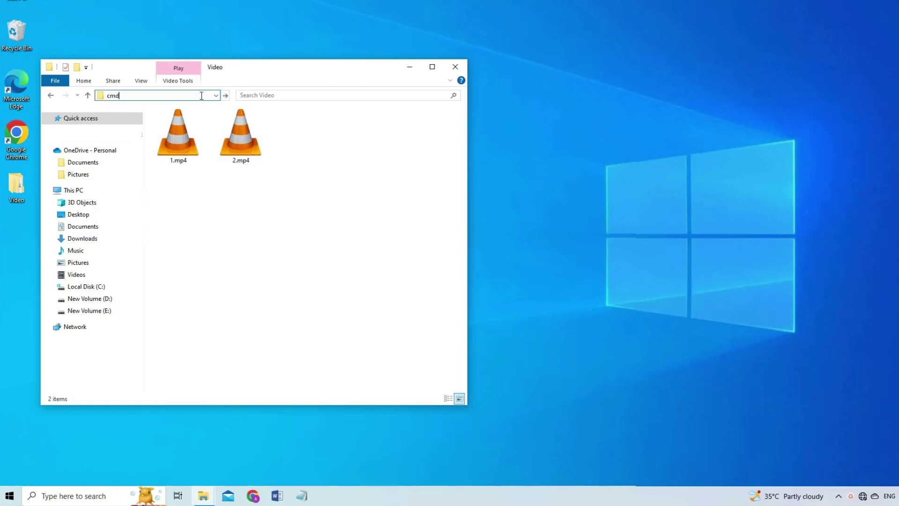
pyautogui.press('Return')
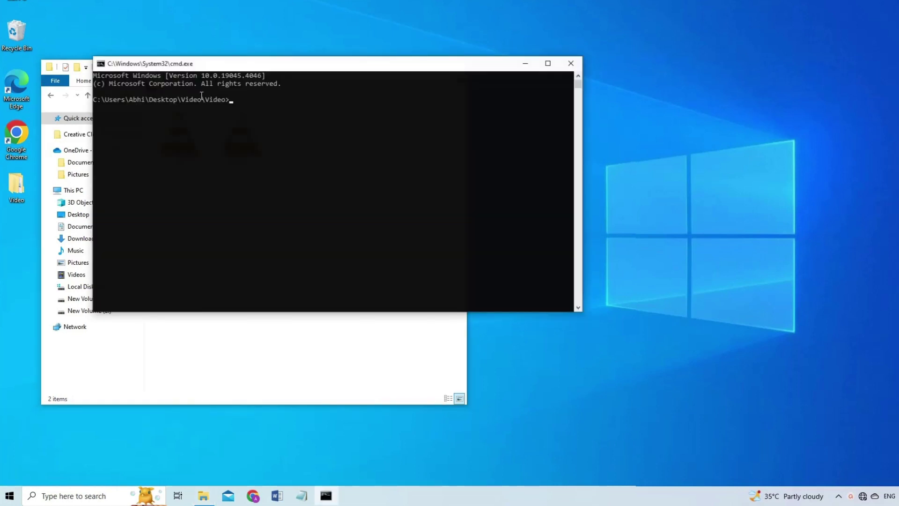
# Copy the full merge command from Notepad, run it in Command Prompt and move the launched VLC window fully into view.
pyautogui.click(302, 495)
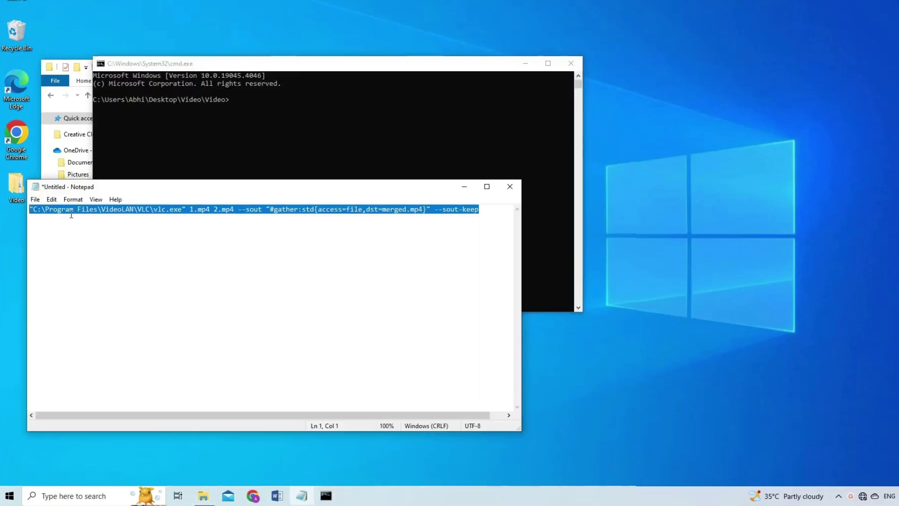
pyautogui.rightClick(111, 212)
pyautogui.click(141, 243)
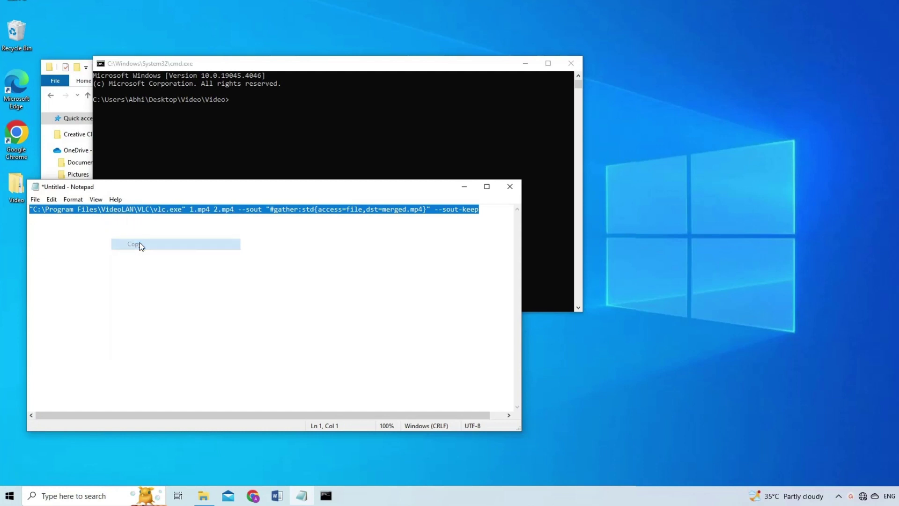
pyautogui.click(235, 103)
pyautogui.rightClick(265, 129)
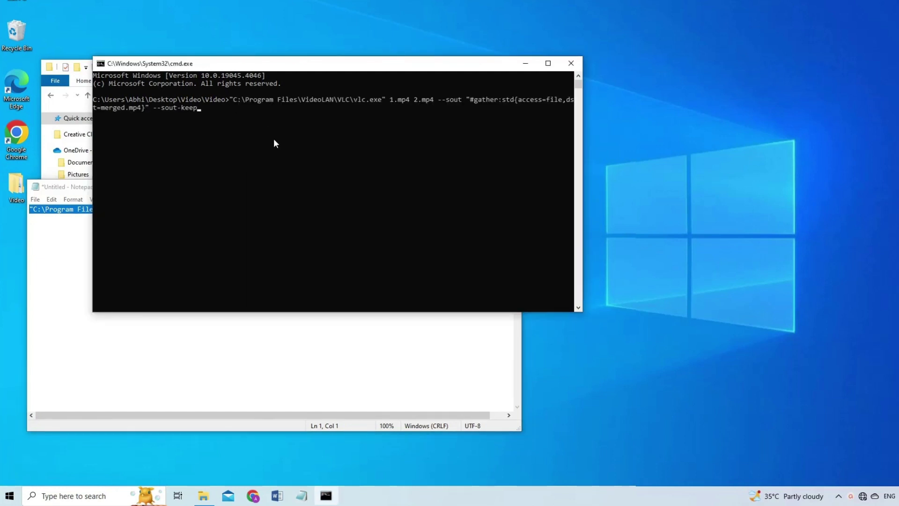
pyautogui.press('Return')
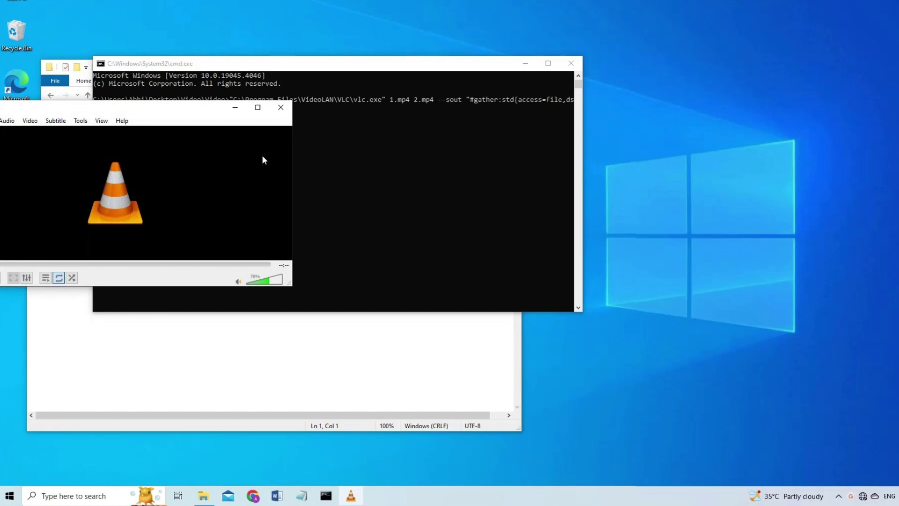
pyautogui.moveTo(196, 110); pyautogui.dragTo(305, 116)
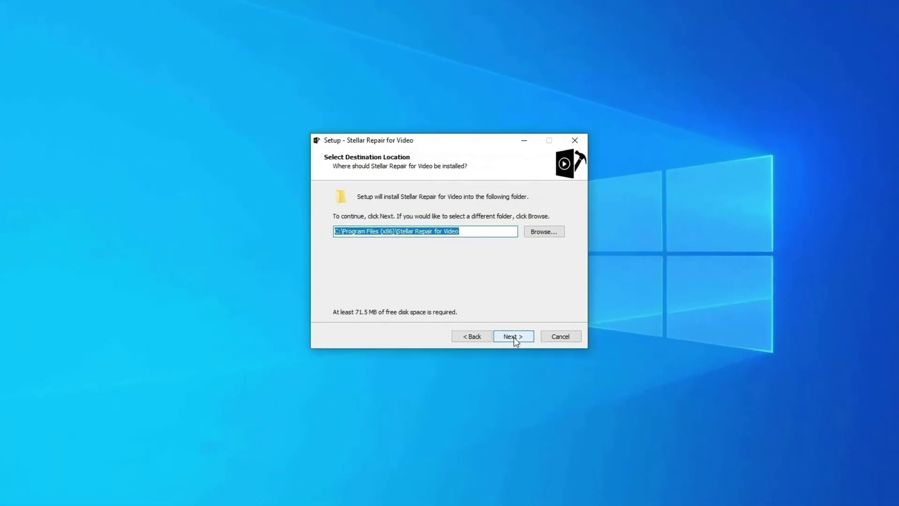
# Install Stellar Repair for Video in C:\Program Files (x86)\Stellar Repair for Video with the default Start Menu folder and a desktop icon.
pyautogui.click(513, 336)
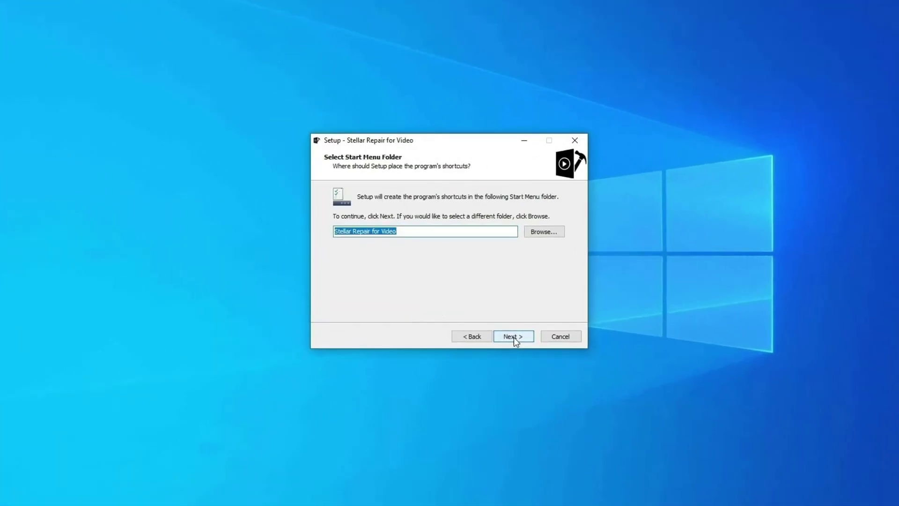
pyautogui.click(513, 336)
pyautogui.click(513, 336)
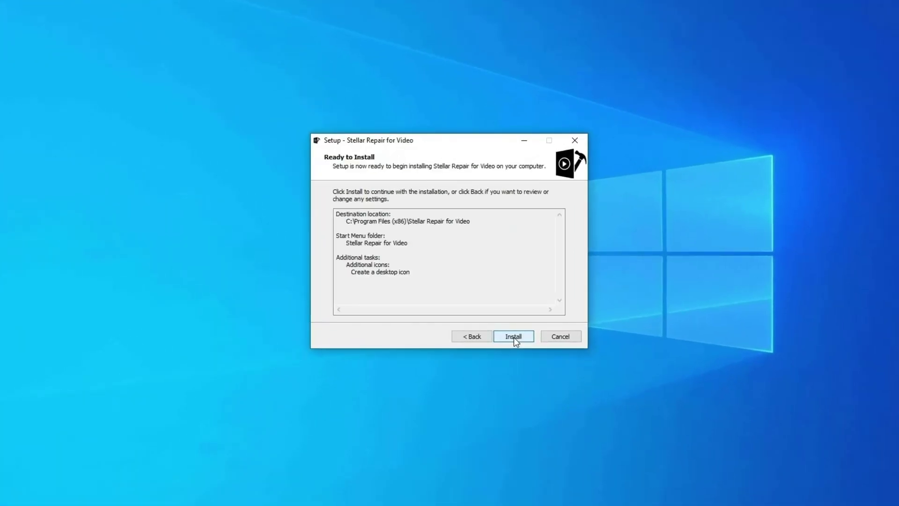
pyautogui.click(513, 336)
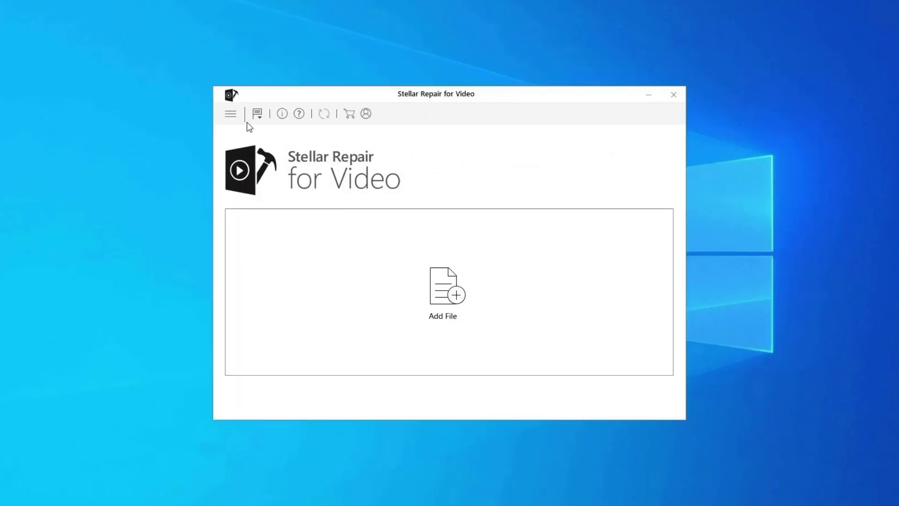
# Add WINDOW.AVI.mp4 from the desktop's VIDEO folder to Stellar Repair for Video and repair it.
pyautogui.click(453, 296)
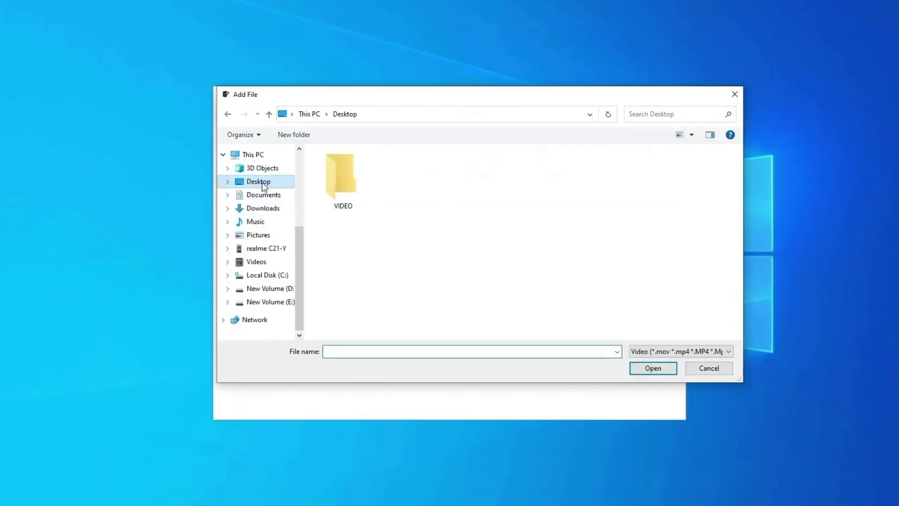
pyautogui.doubleClick(365, 192)
pyautogui.doubleClick(341, 187)
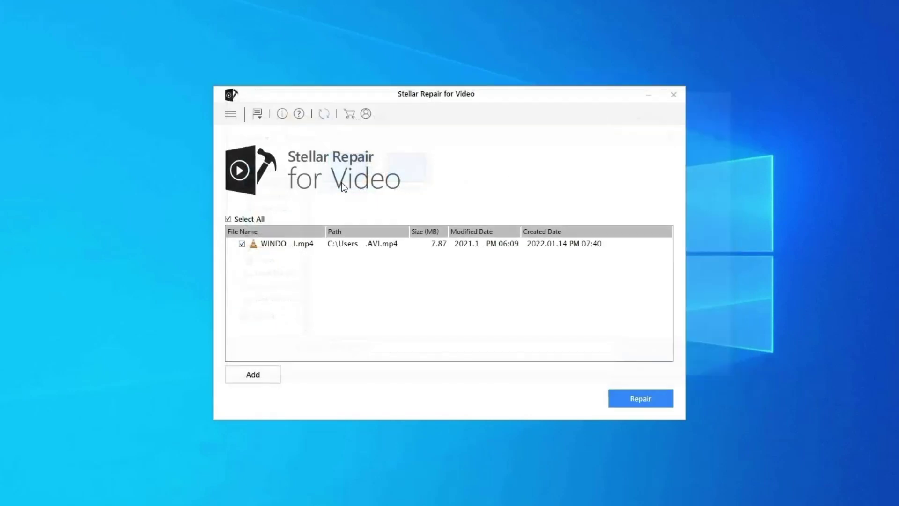
pyautogui.click(639, 399)
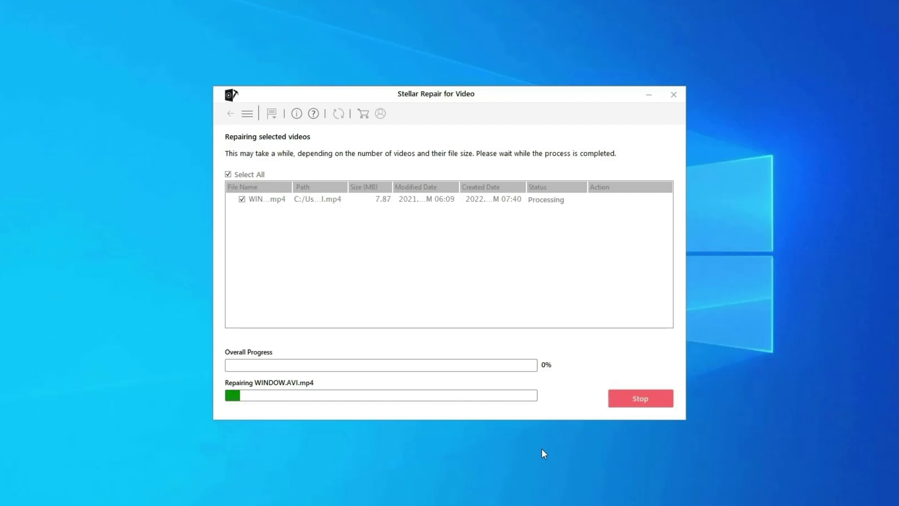
pyautogui.click(567, 290)
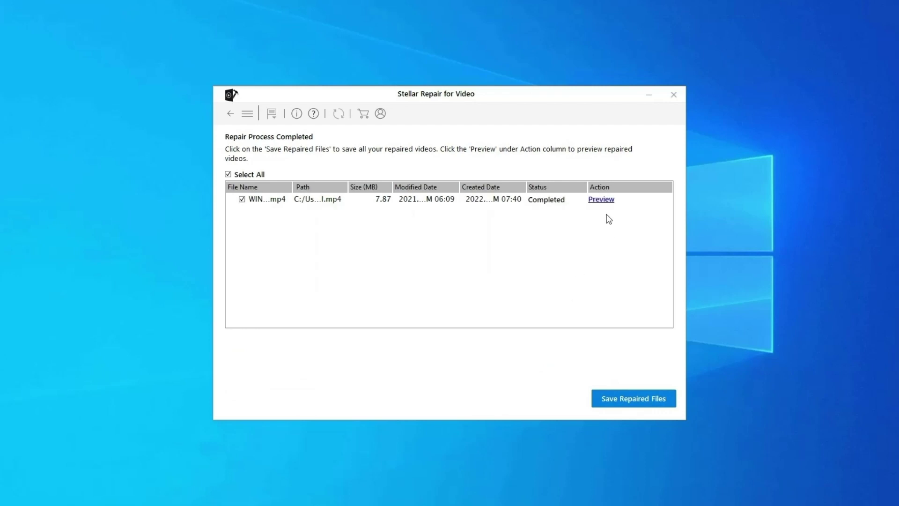